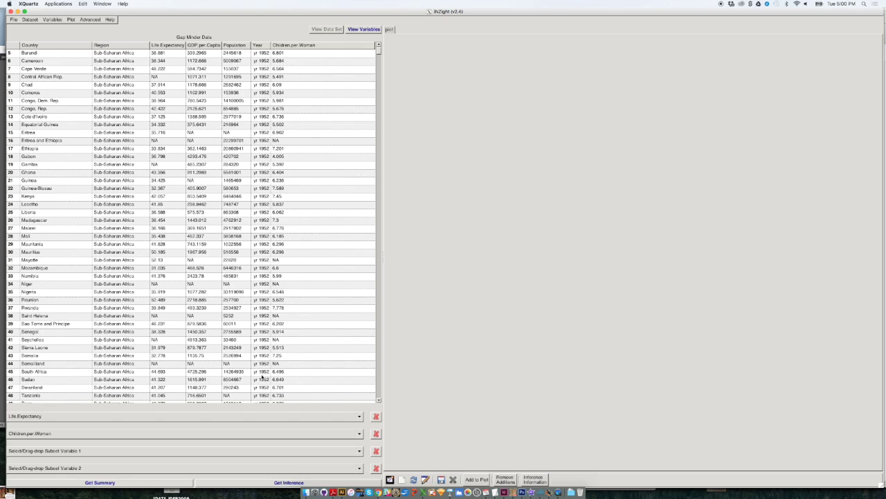
# Plot Life.Expectancy against Children.per.Woman by refreshing the graph with these two variables
pyautogui.click(359, 416)
pyautogui.click(358, 418)
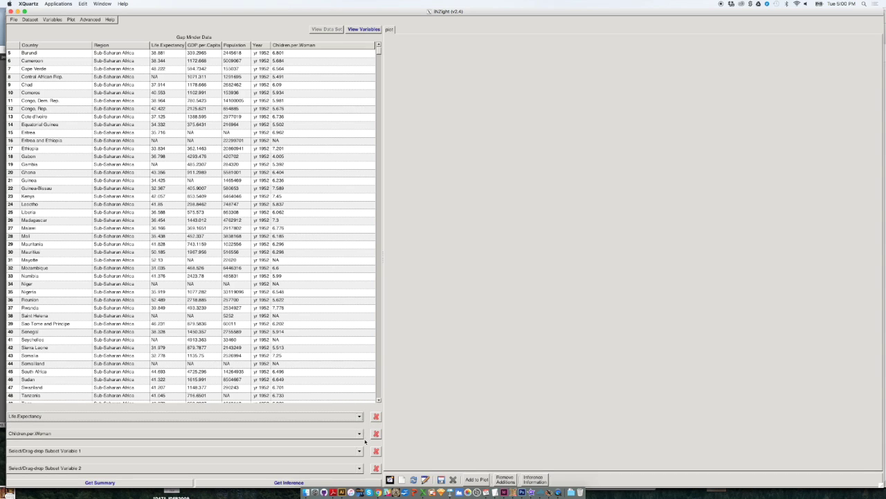
pyautogui.click(360, 435)
pyautogui.click(360, 434)
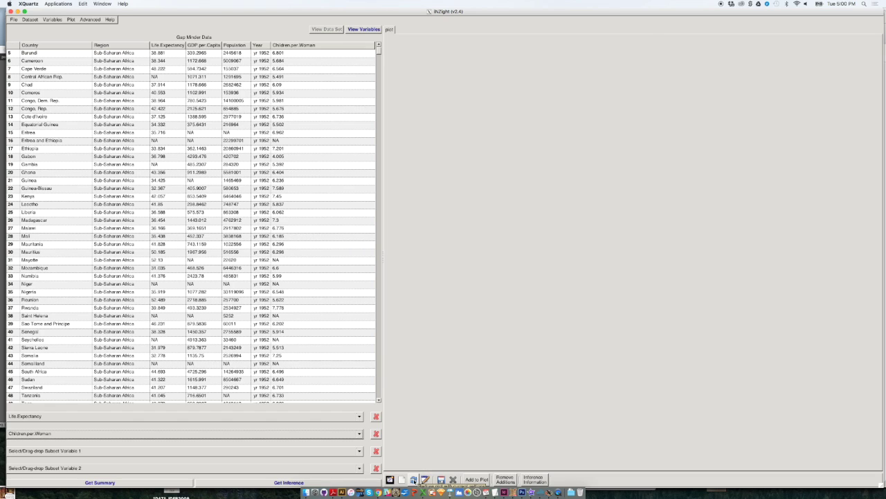
pyautogui.click(413, 480)
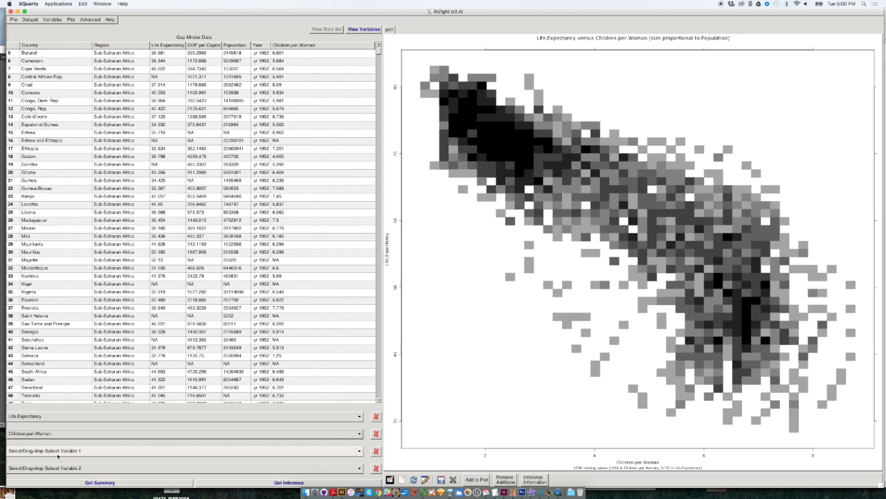
# Subset the plot by Year and show only the yr 1952 panel
pyautogui.click(360, 450)
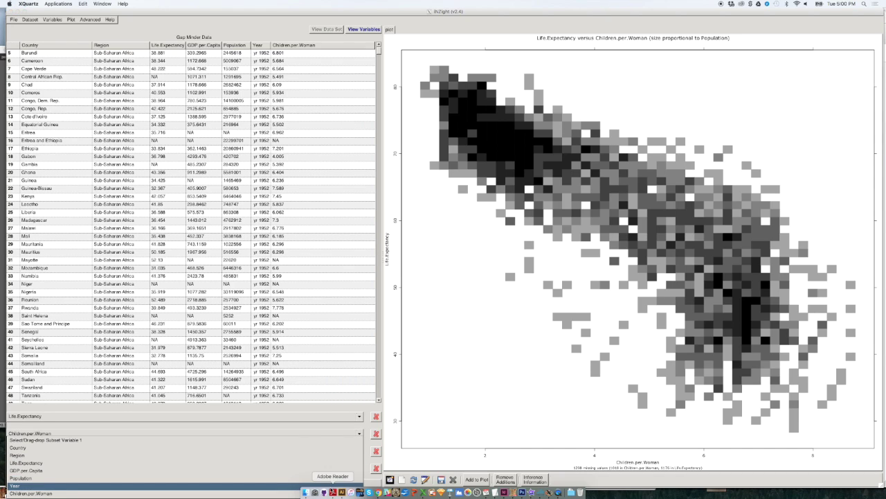
pyautogui.click(290, 485)
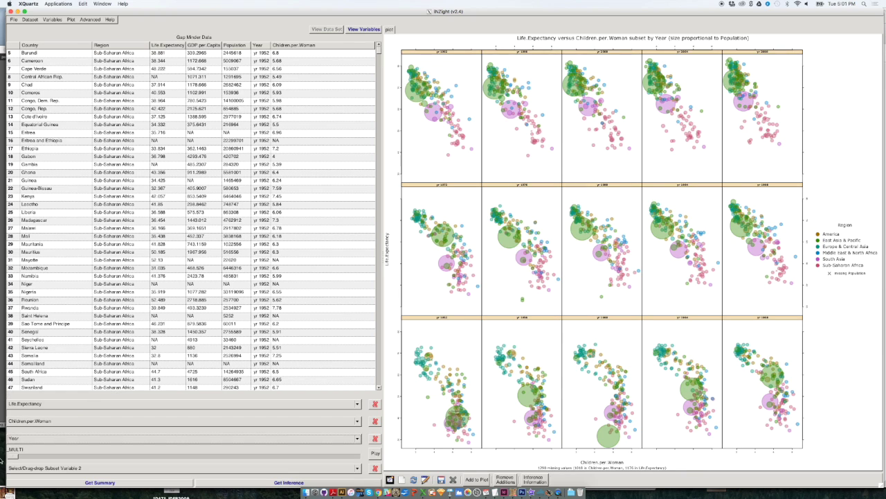
pyautogui.moveTo(27, 457); pyautogui.dragTo(32, 457)
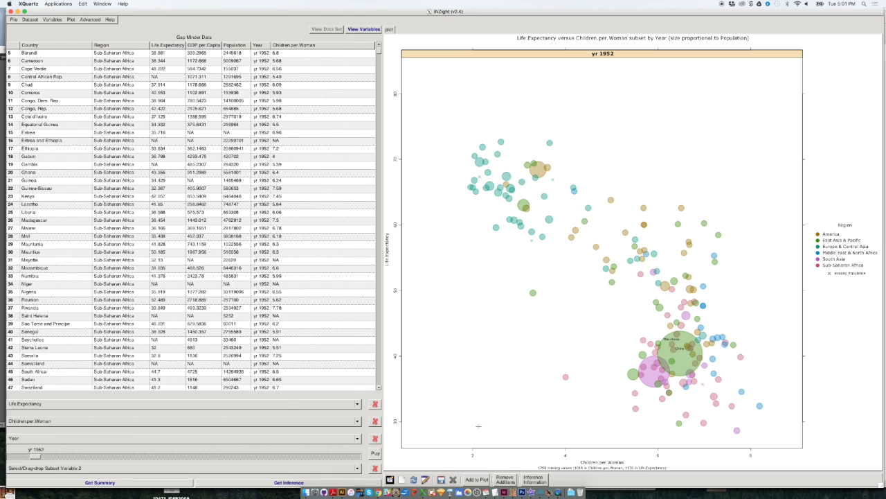
# Add a blue linear trend curve to the yr 1952 plot and return to the data view
pyautogui.click(475, 479)
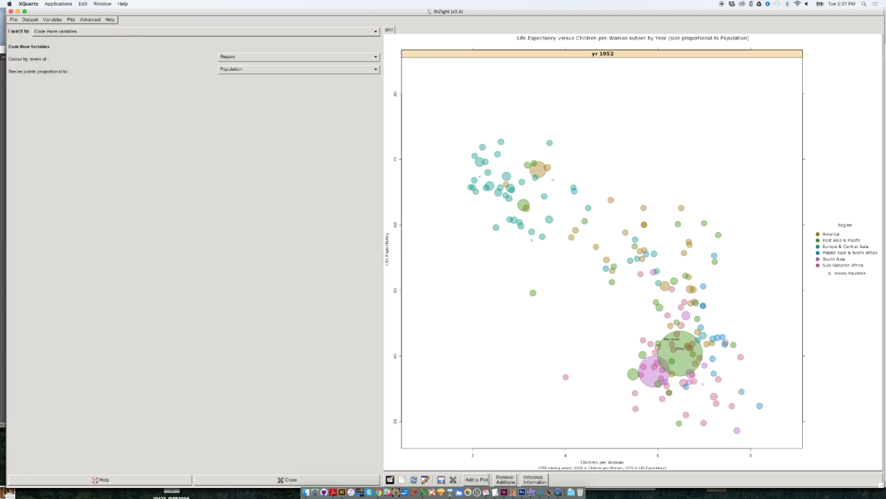
pyautogui.click(43, 31)
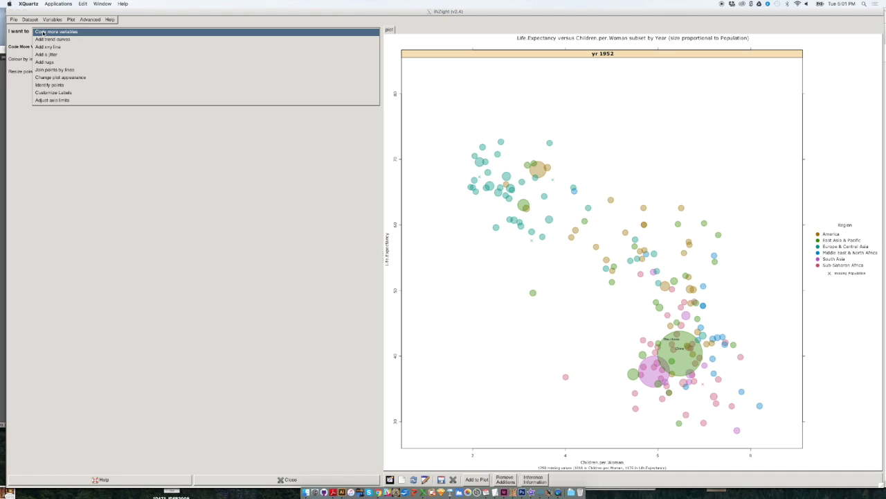
pyautogui.click(45, 40)
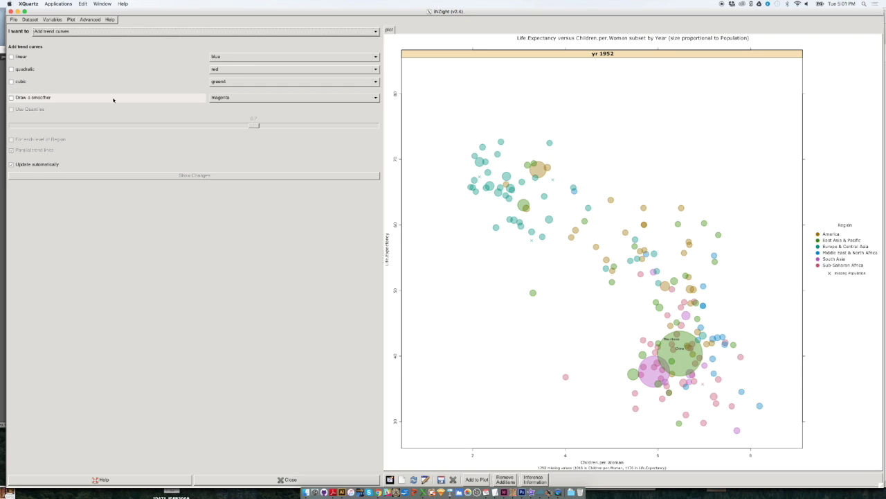
pyautogui.click(19, 56)
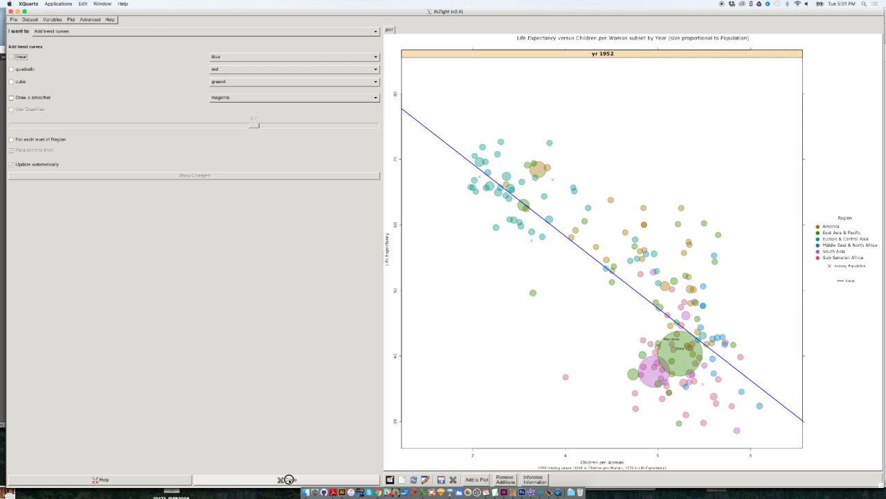
pyautogui.click(288, 479)
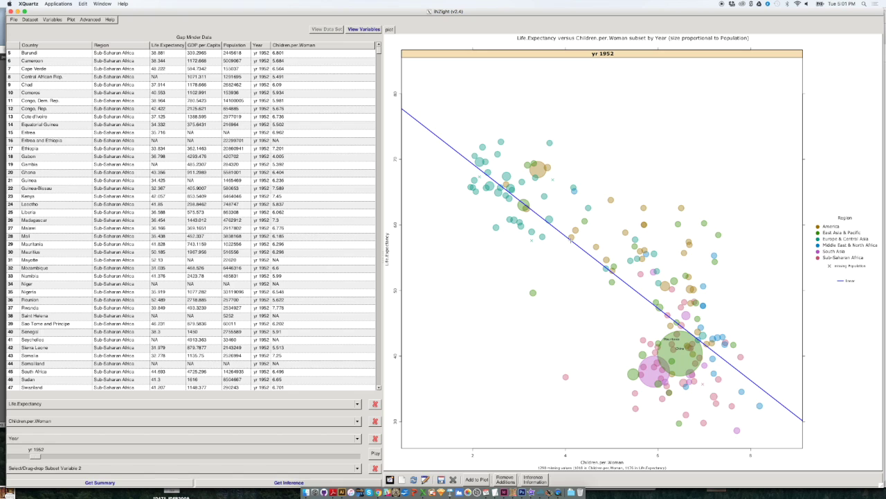
# Switch the plot to yr 2000 and replace its linear trend curve with a cubic one
pyautogui.moveTo(51, 457); pyautogui.dragTo(309, 473)
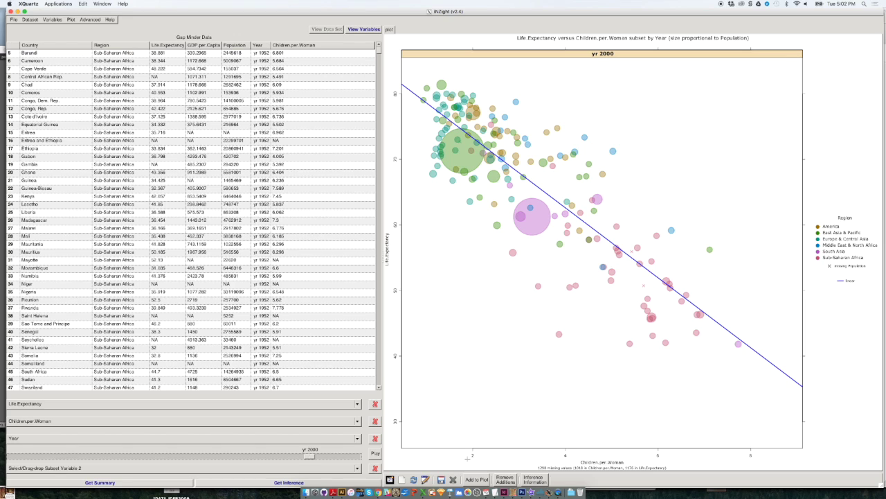
pyautogui.click(475, 479)
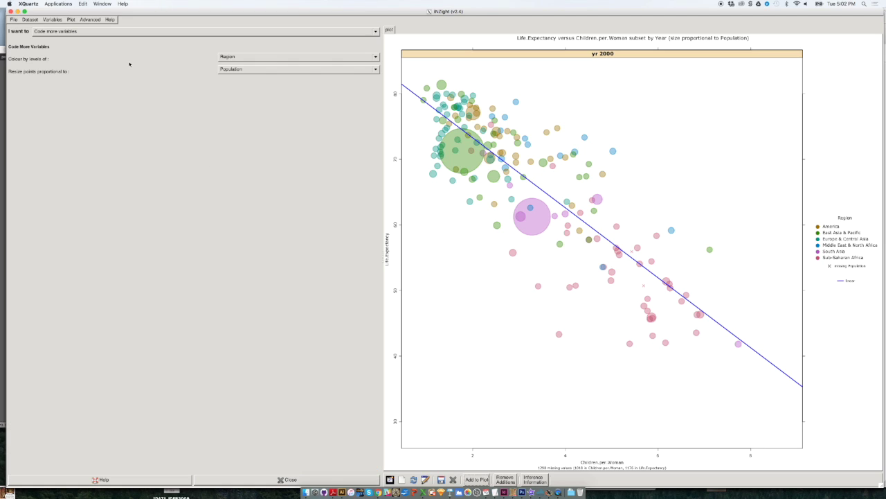
pyautogui.click(48, 32)
pyautogui.click(49, 39)
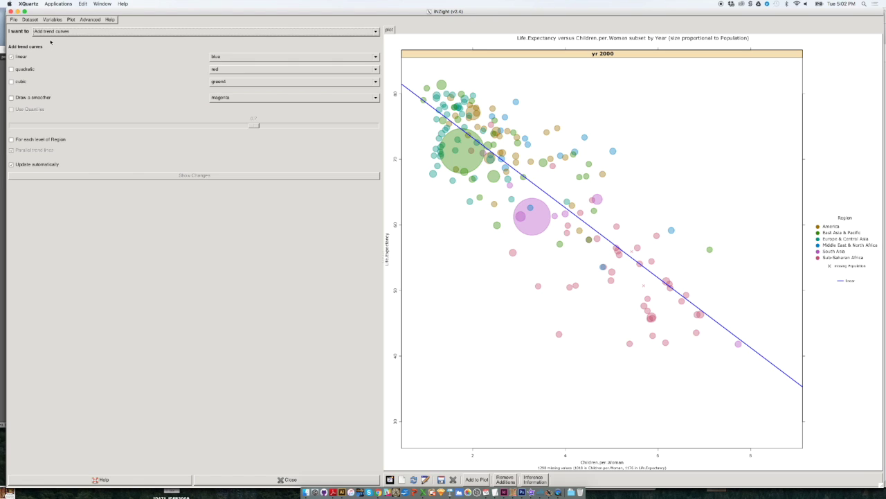
pyautogui.click(13, 82)
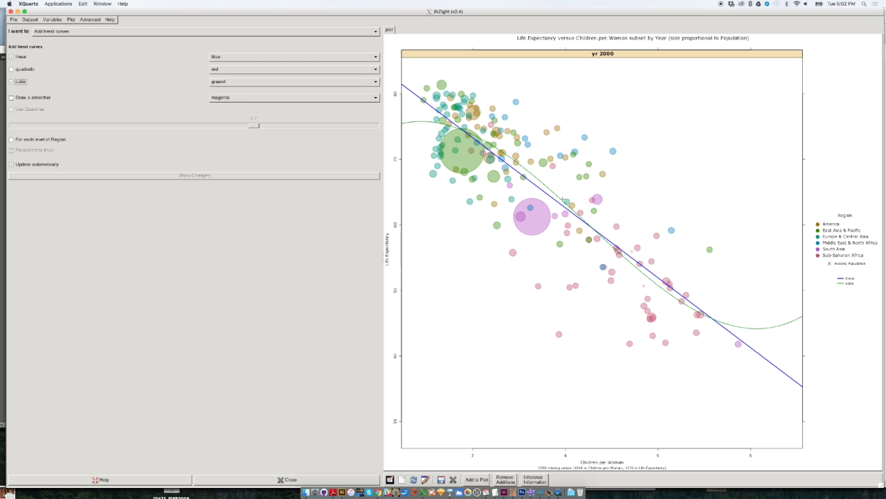
pyautogui.click(21, 56)
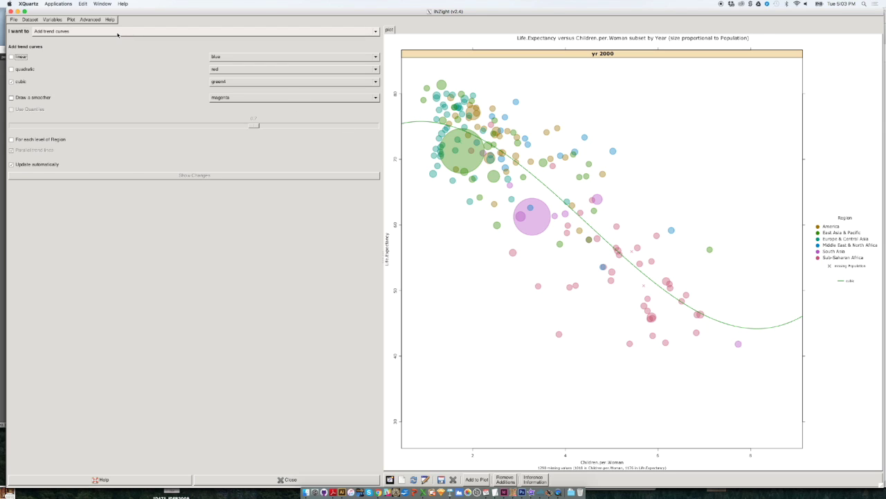
# Customize the plot labels by setting the main title to "MY BEAUTIFUL CHART"
pyautogui.click(117, 32)
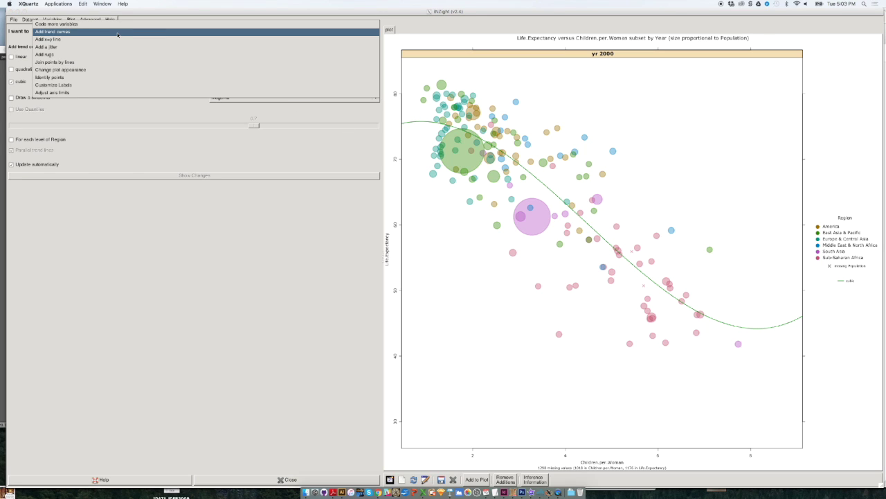
pyautogui.click(108, 86)
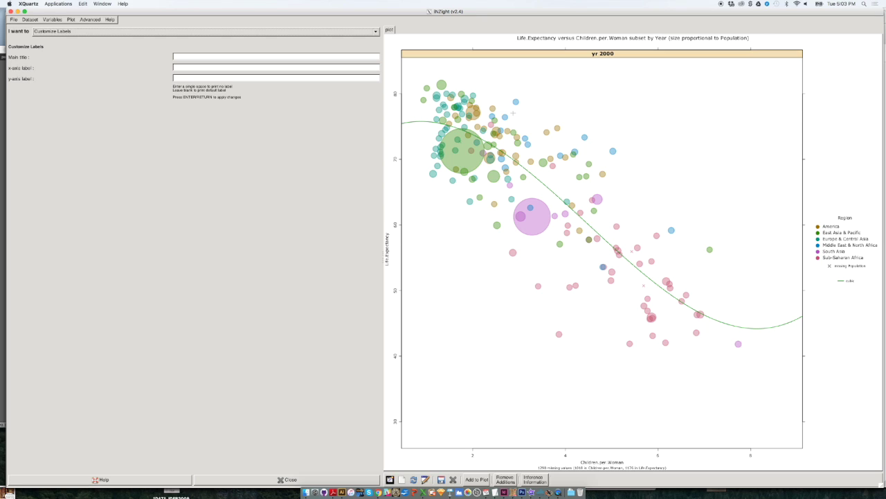
pyautogui.click(194, 58)
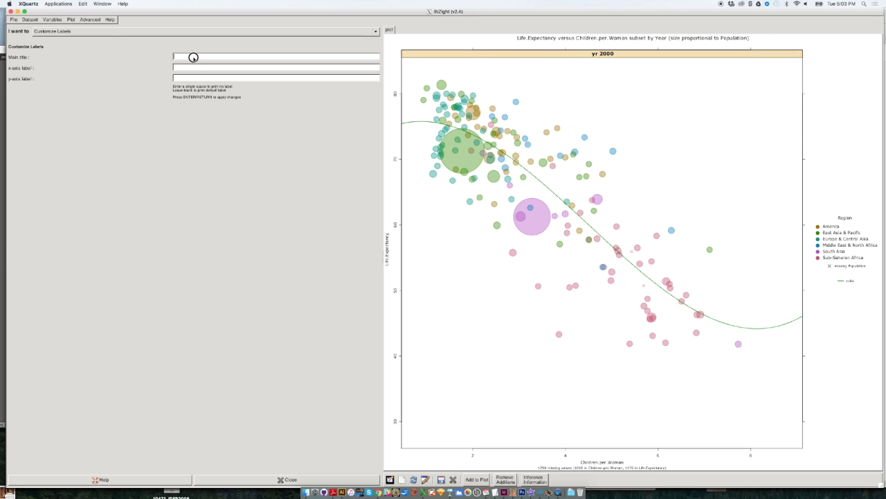
pyautogui.write('MY BEAUTIFUL CHART')
pyautogui.press('Return')
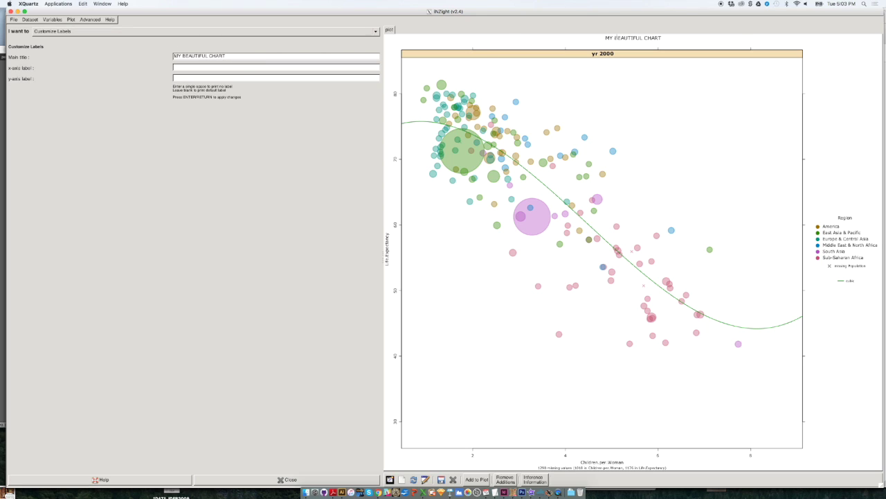
# Label the x-axis "FERTILITY RATE" and the y-axis "LIFE EXPECTANCY"
pyautogui.click(186, 66)
pyautogui.write('FERTILITY RATE')
pyautogui.press('Return')
pyautogui.click(218, 77)
pyautogui.write('LIFE EXPECTANCY')
pyautogui.press('Return')
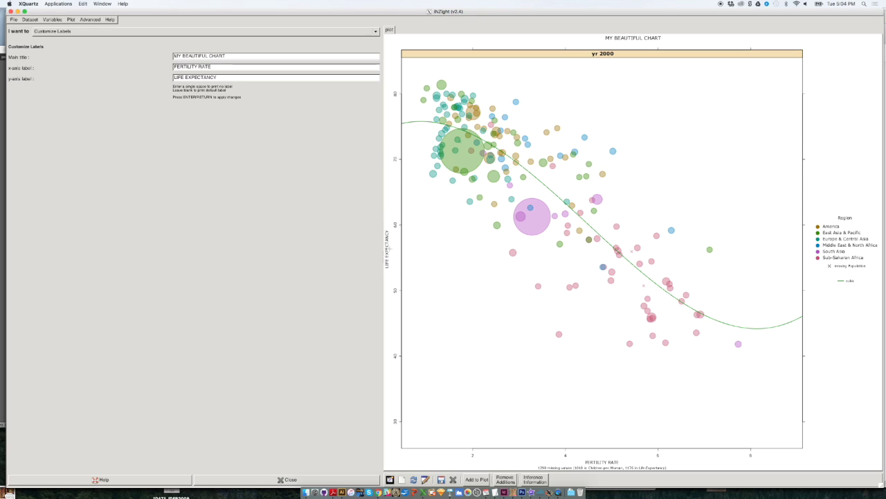
# Adjust the x-axis limits of the plot to run from 0 to 10
pyautogui.click(67, 31)
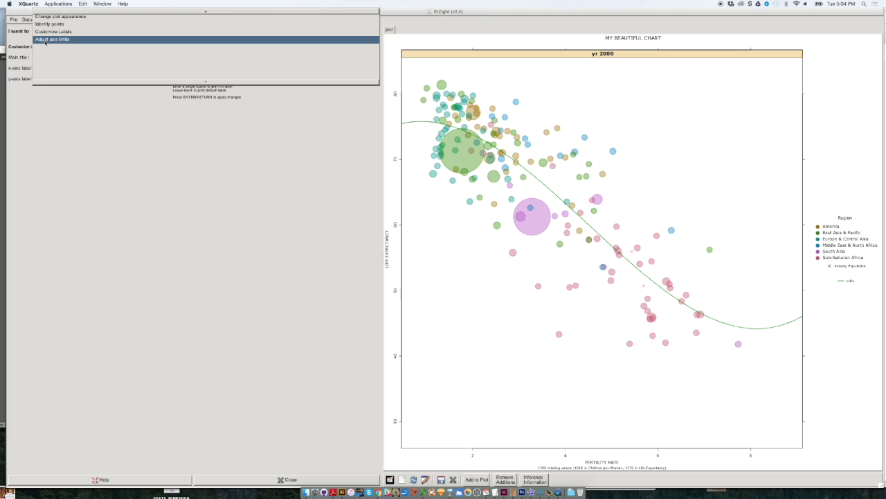
pyautogui.click(45, 42)
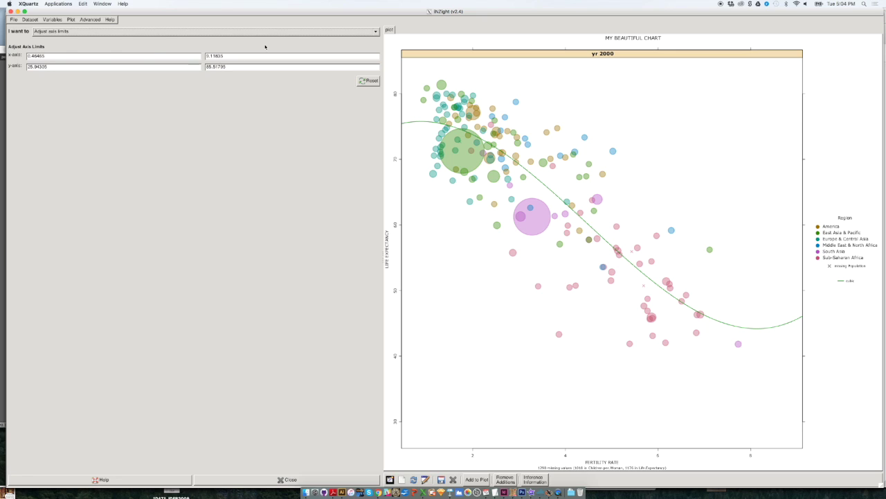
pyautogui.click(53, 55)
pyautogui.moveTo(52, 55); pyautogui.dragTo(3, 55)
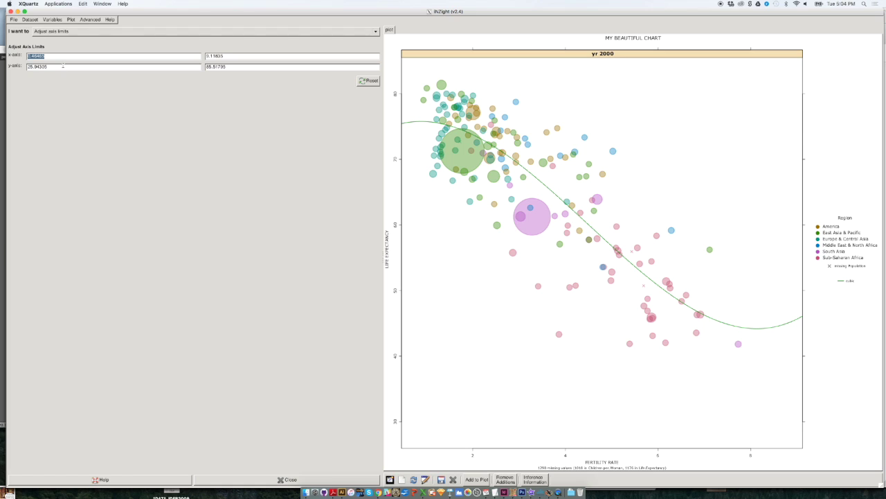
pyautogui.write('0')
pyautogui.click(233, 55)
pyautogui.moveTo(233, 55); pyautogui.dragTo(194, 56)
pyautogui.write('1')
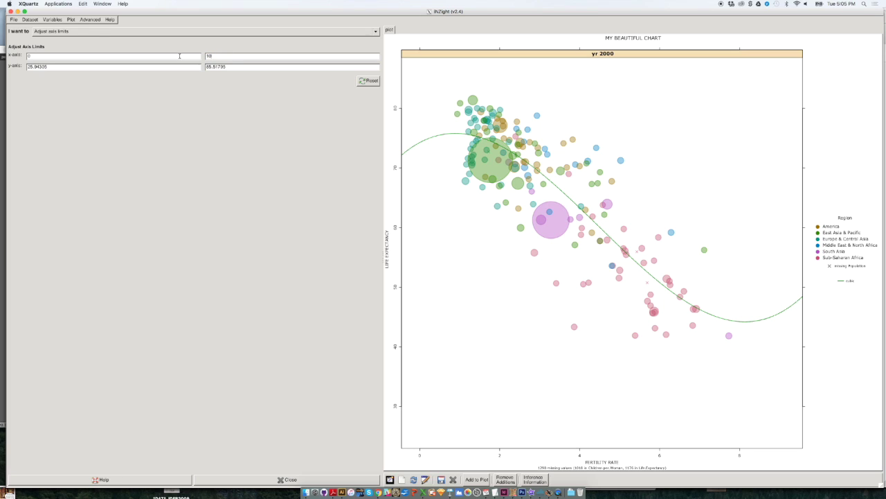
pyautogui.write('0')
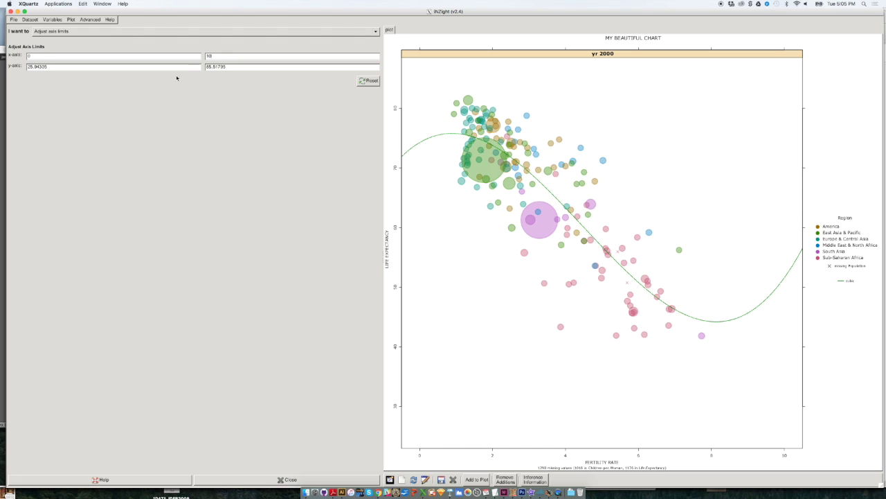
# Set the y-axis limits of the plot to 25 and 90
pyautogui.moveTo(53, 66); pyautogui.dragTo(26, 66)
pyautogui.click(208, 69)
pyautogui.moveTo(50, 67); pyautogui.dragTo(16, 66)
pyautogui.write('25')
pyautogui.moveTo(226, 67); pyautogui.dragTo(186, 66)
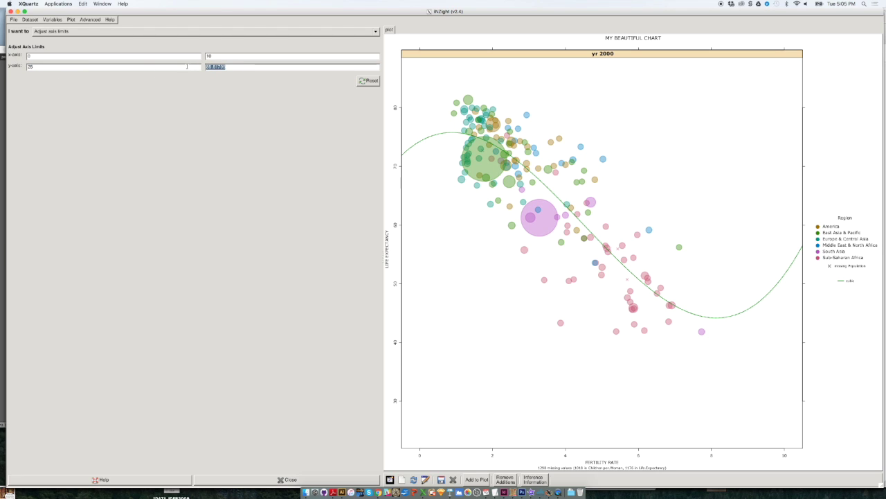
pyautogui.write('90')
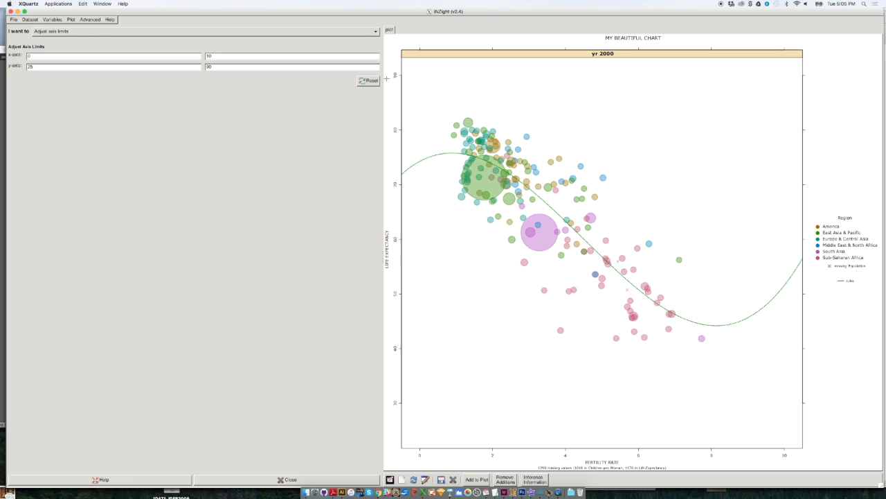
# Reset both axis limits to their defaults
pyautogui.click(373, 81)
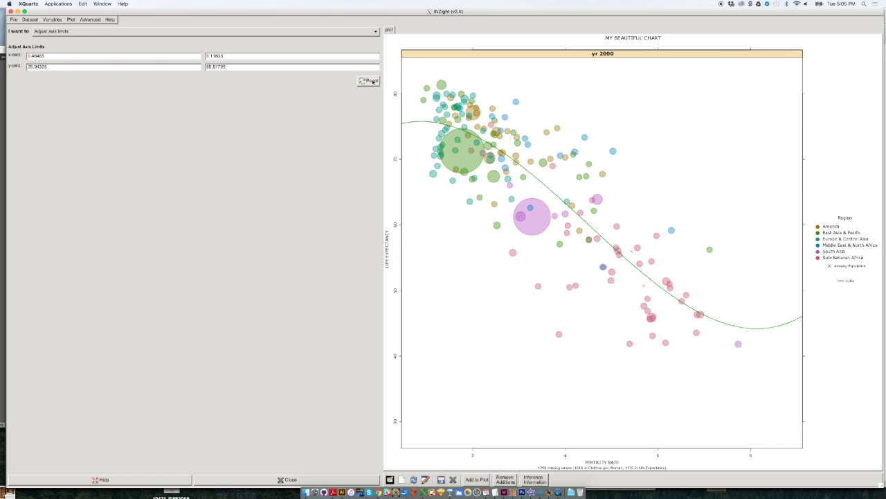
pyautogui.click(288, 32)
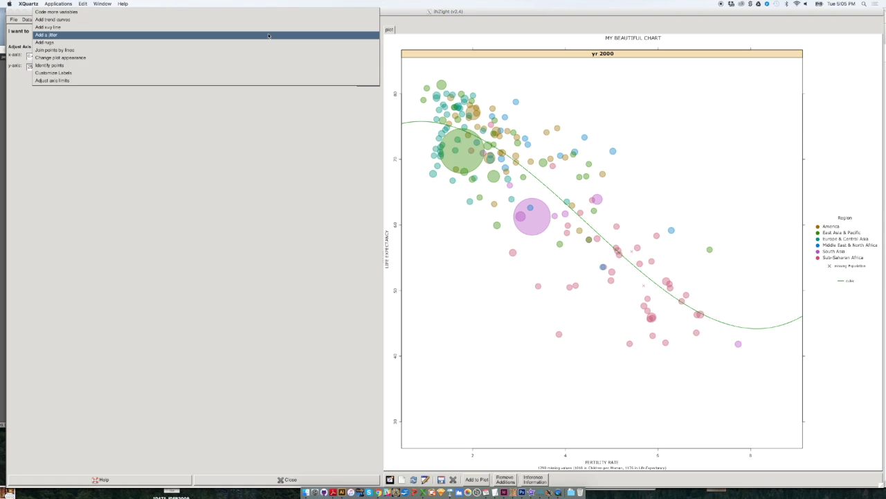
pyautogui.click(261, 128)
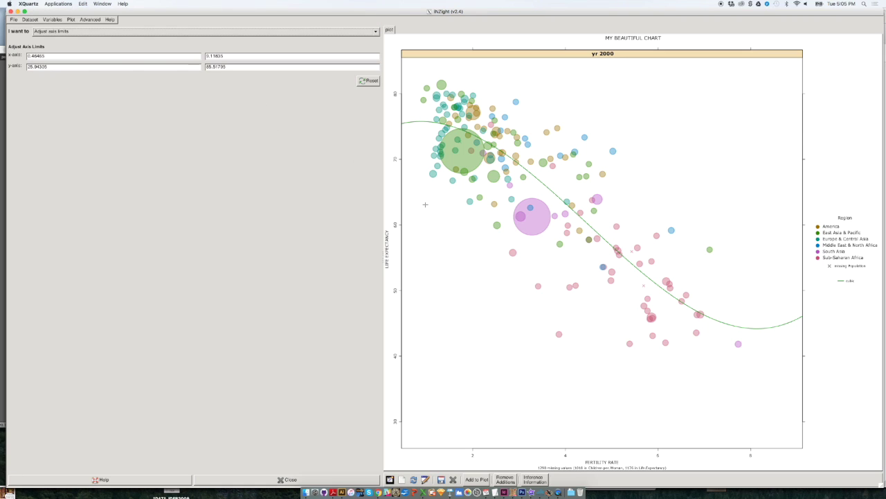